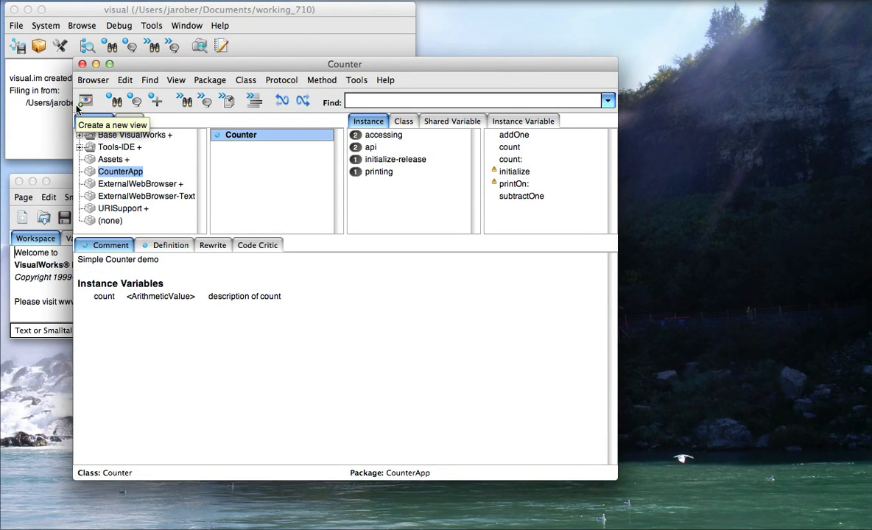
In the Parcel Manager, load the StoreForSQLite3 parcel from the Version Control category.
click(42, 56)
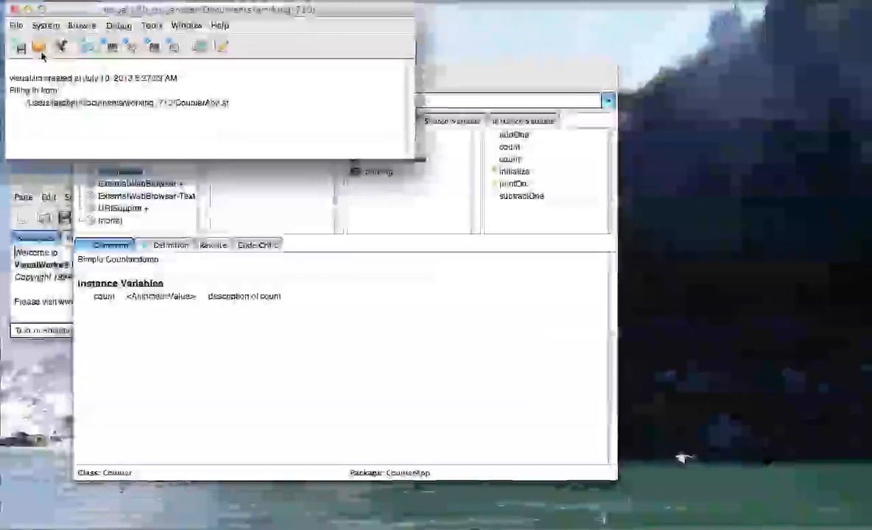
click(39, 47)
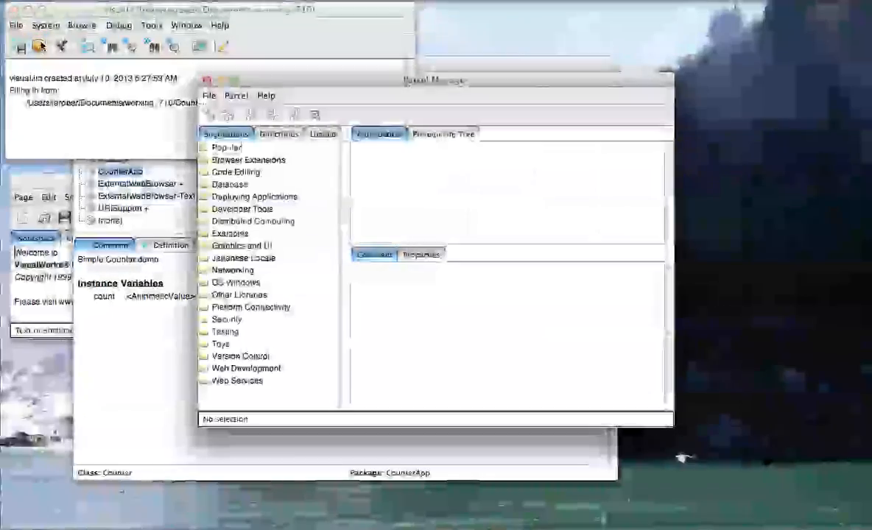
drag(285, 82, 214, 58)
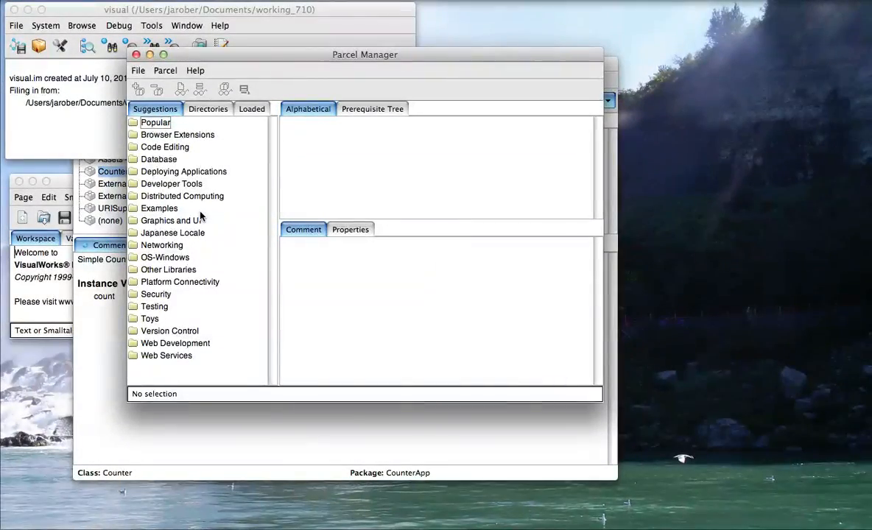
click(168, 330)
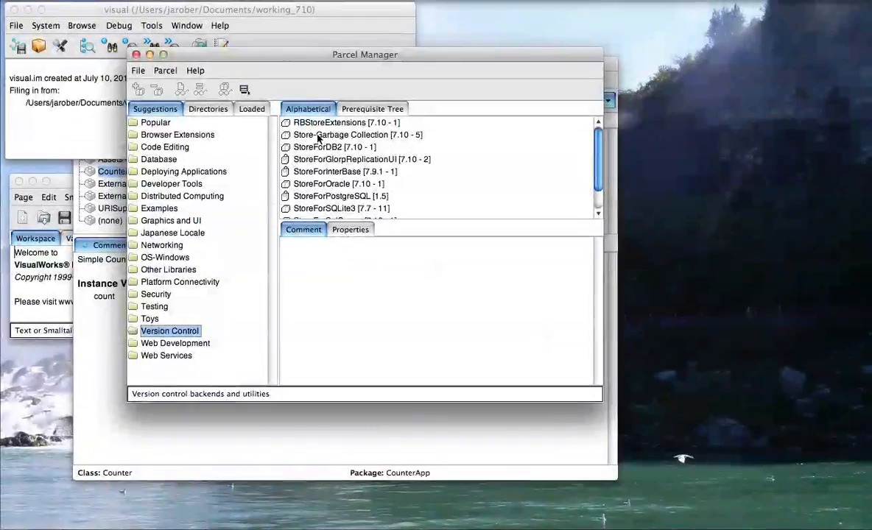
scroll(337, 205, down, 1)
click(336, 200)
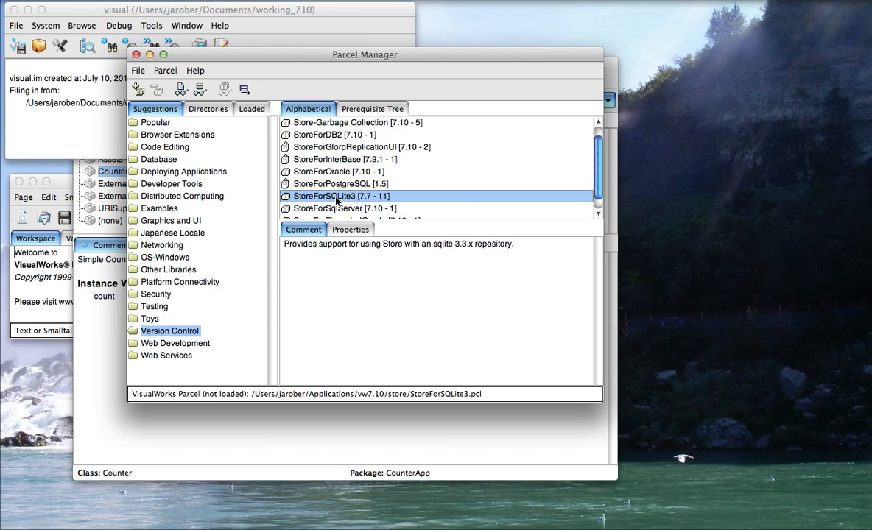
right_click(337, 200)
click(353, 200)
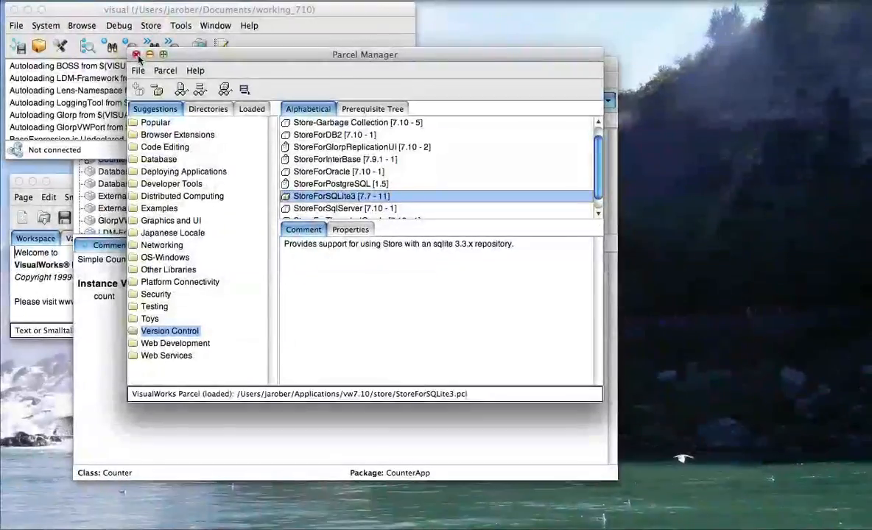
Close the Parcel Manager and write Store.DbRegistry installDatabaseTables on a new workspace page.
click(135, 54)
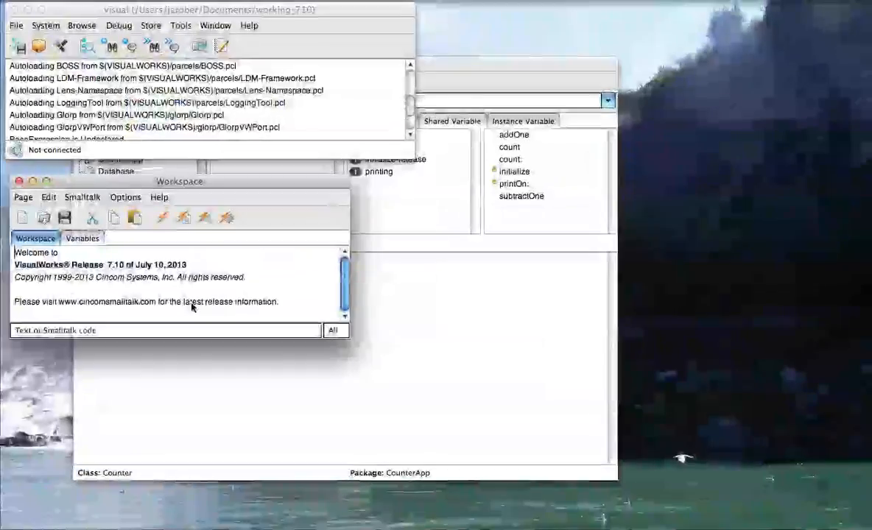
click(23, 198)
click(37, 216)
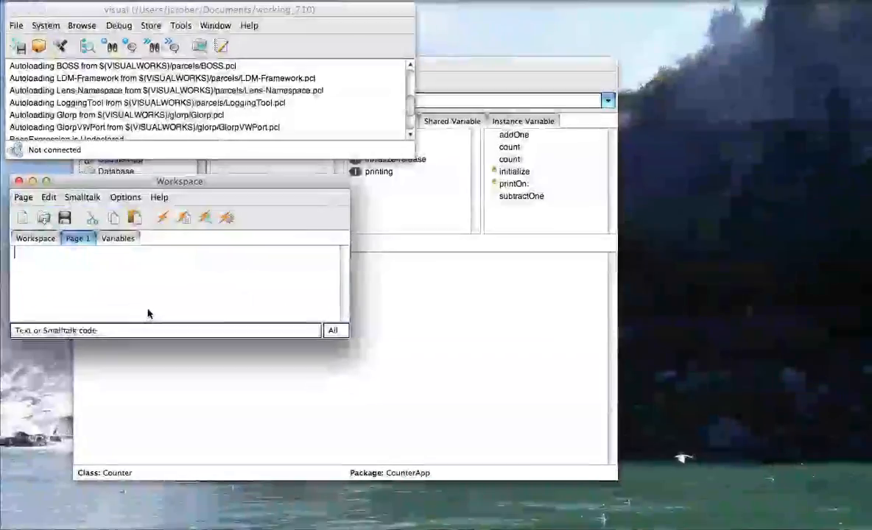
text(Store.)
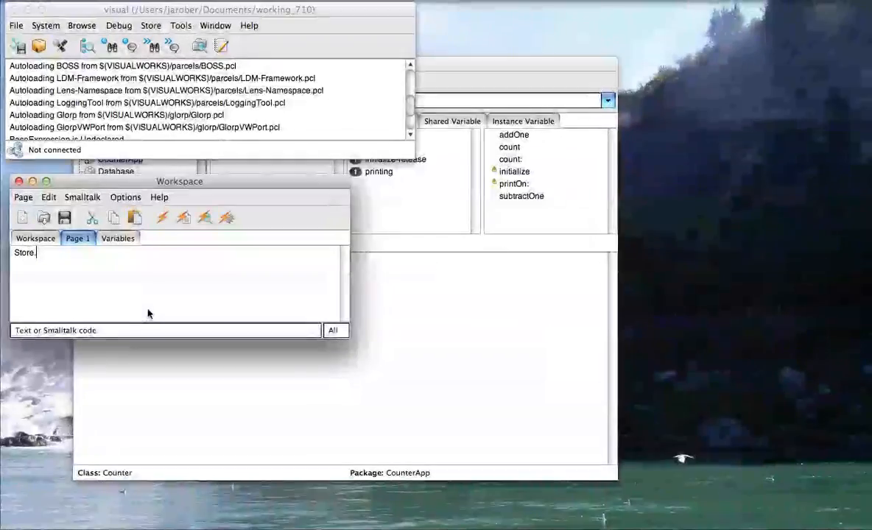
text(DbRegis)
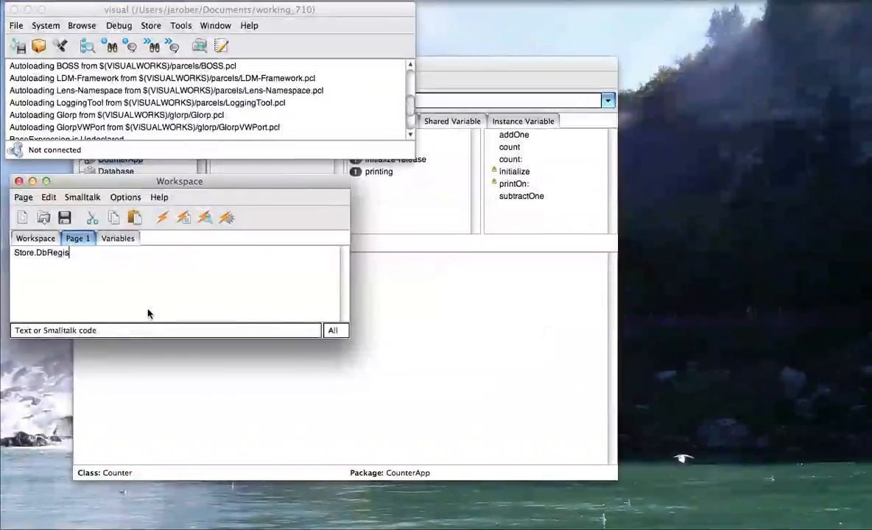
text(try )
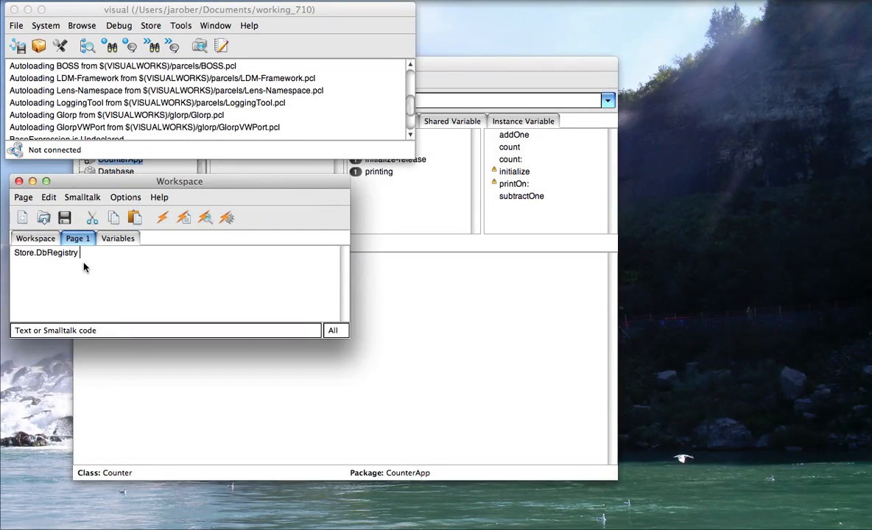
text(installDatabaseTables)
Execute the Store.DbRegistry installDatabaseTables expression from the workspace.
double_click(164, 253)
right_click(66, 265)
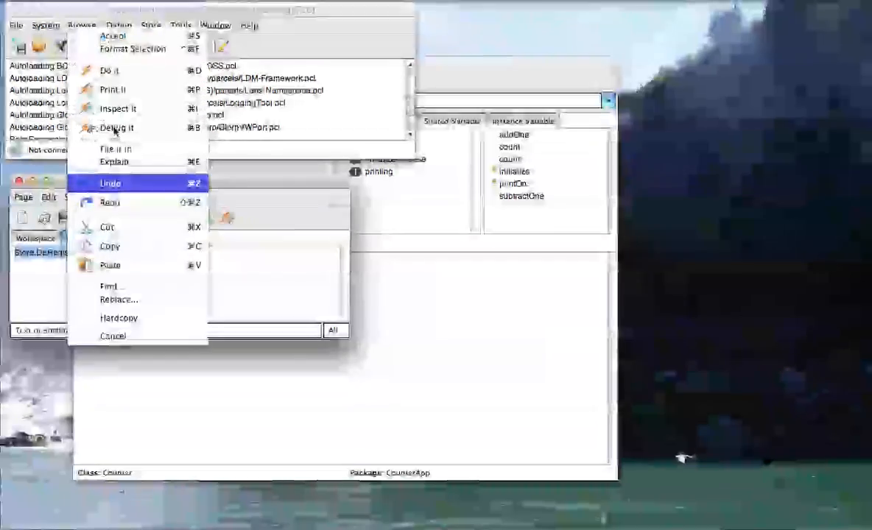
click(111, 70)
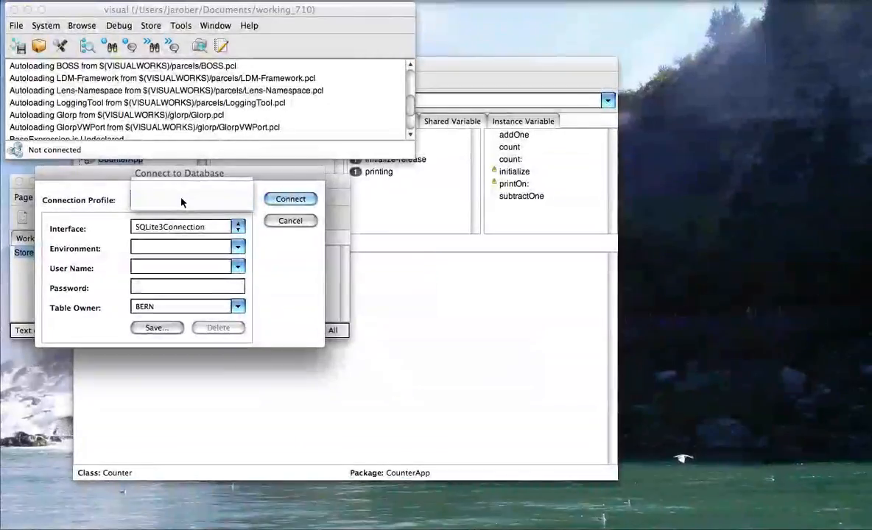
Set the connection environment to myStore and enter the user name in Connect to Database.
click(206, 252)
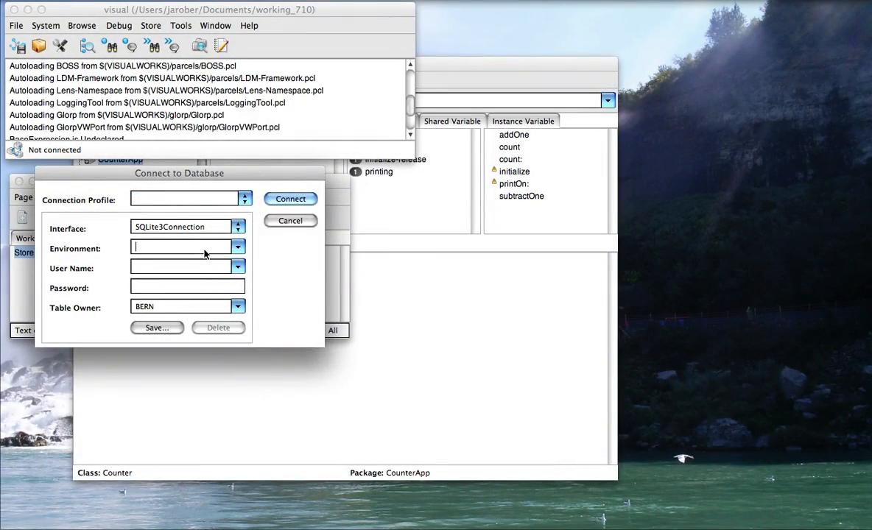
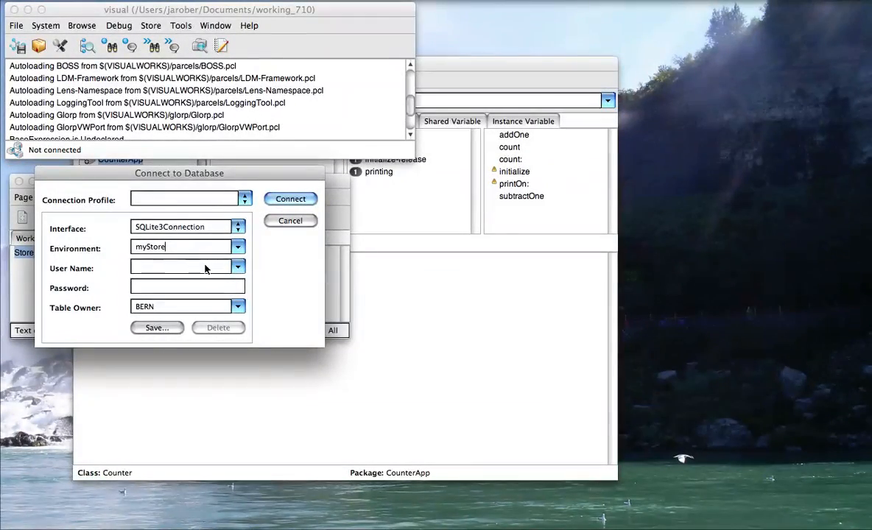
key(Tab)
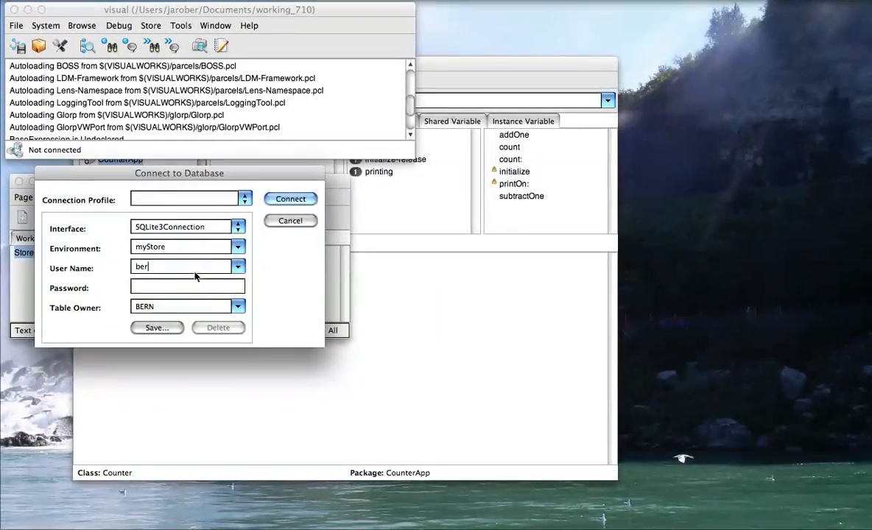
key(Tab)
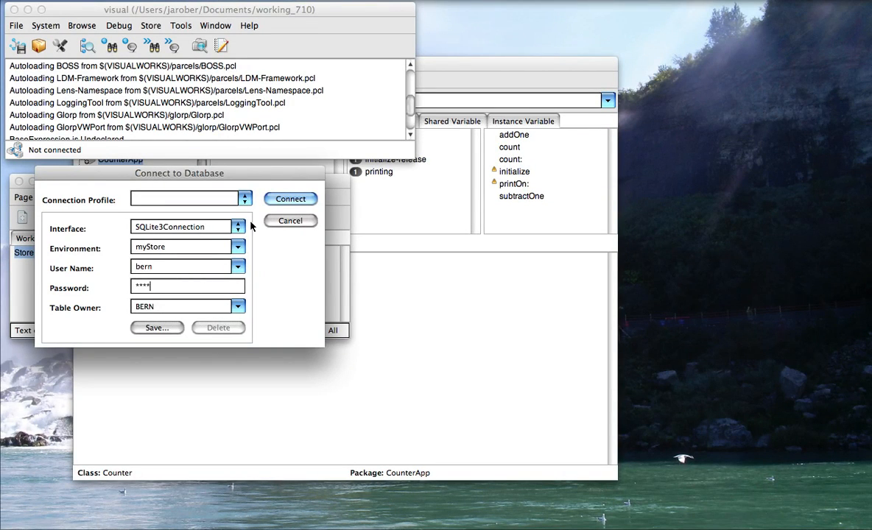
Connect and install the tables as repository myStore, with management policies, default admin, and 7.6 access.
click(290, 199)
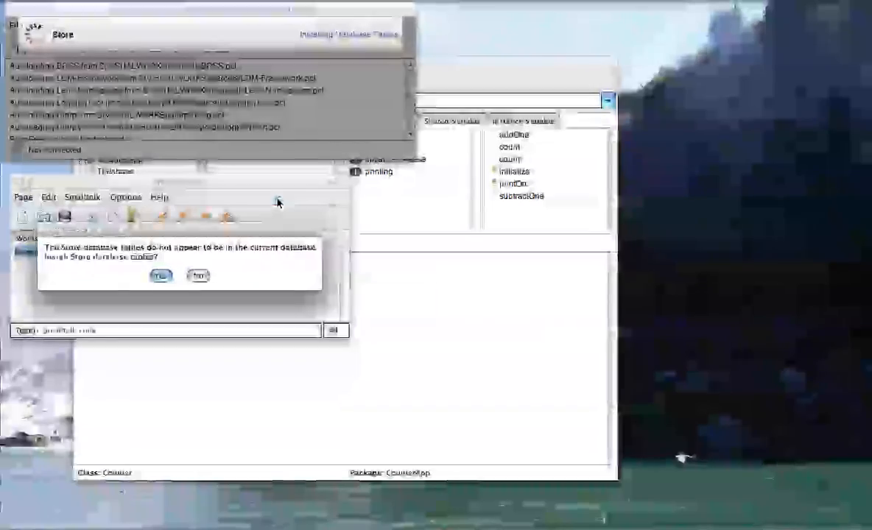
click(162, 277)
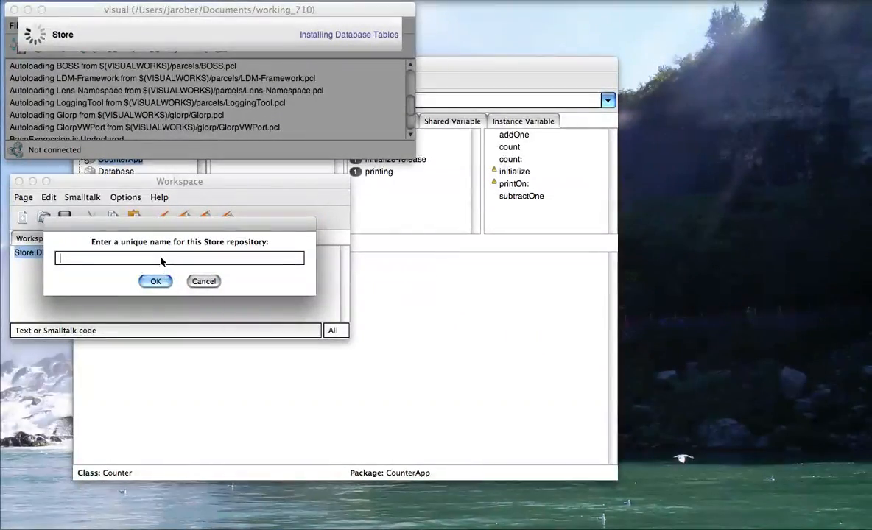
text(myStore)
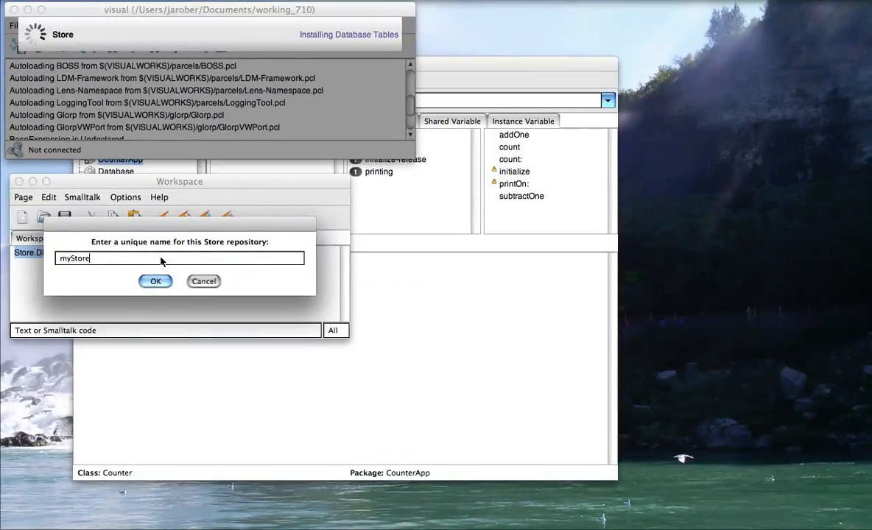
click(156, 281)
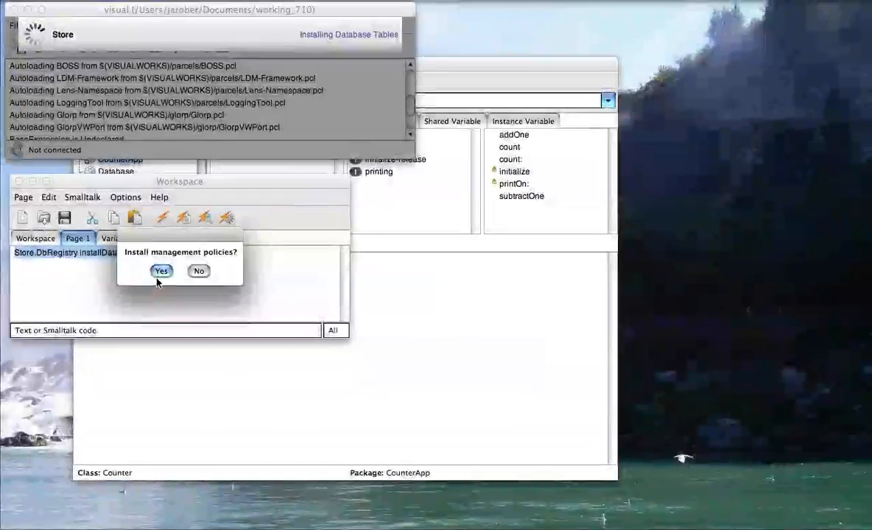
click(159, 272)
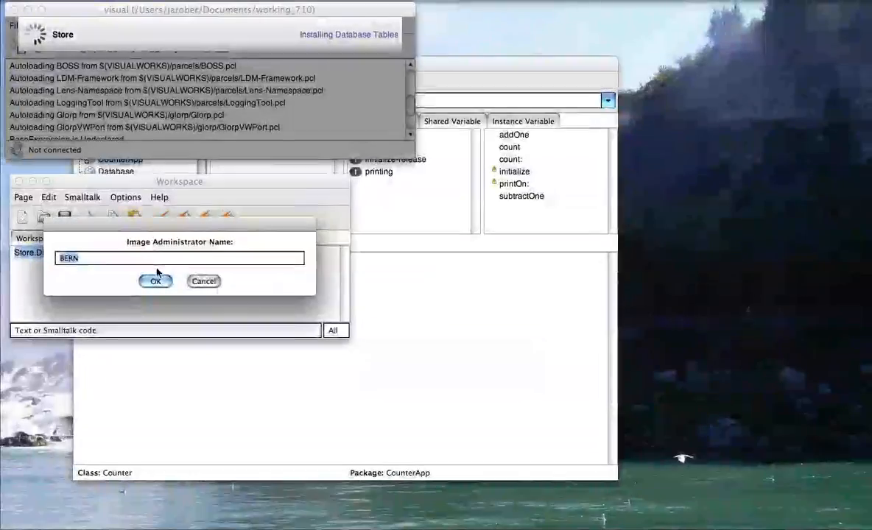
click(156, 279)
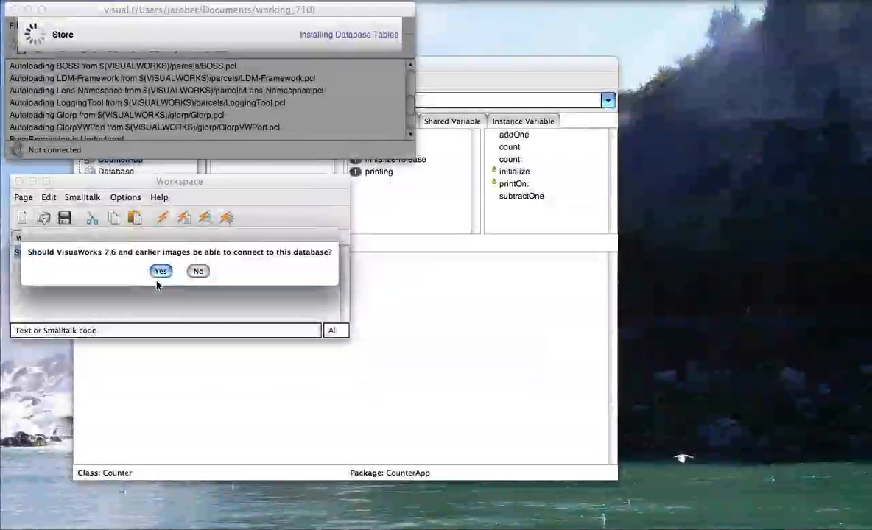
click(161, 272)
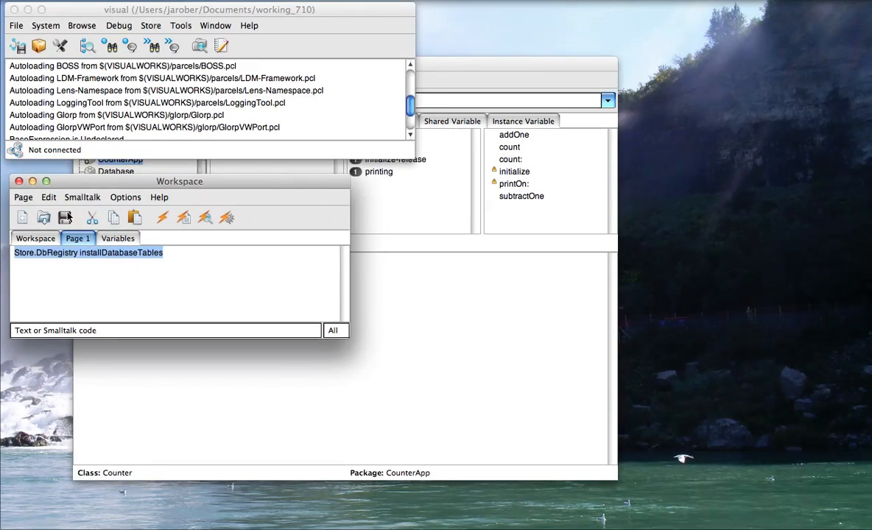
Reopen the Connect to Database dialog via Store > Connect to Repository, prefilled with environment myStore.
click(236, 131)
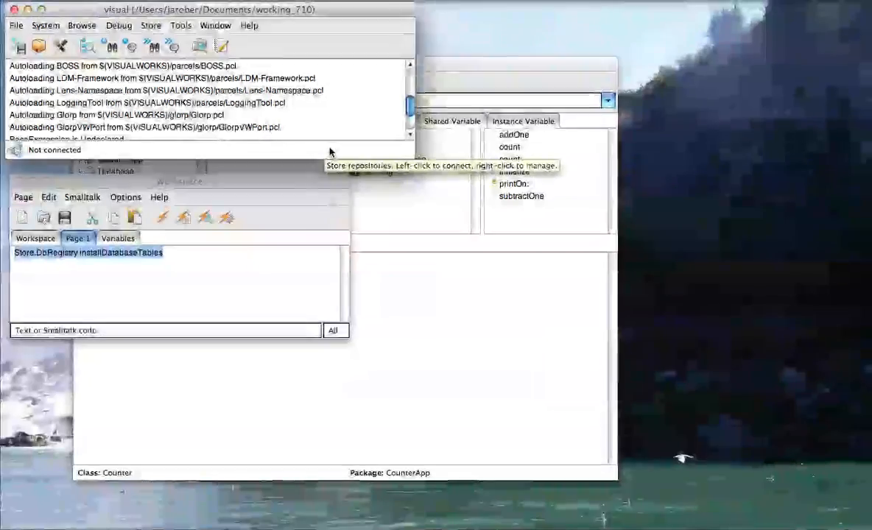
click(329, 151)
click(350, 150)
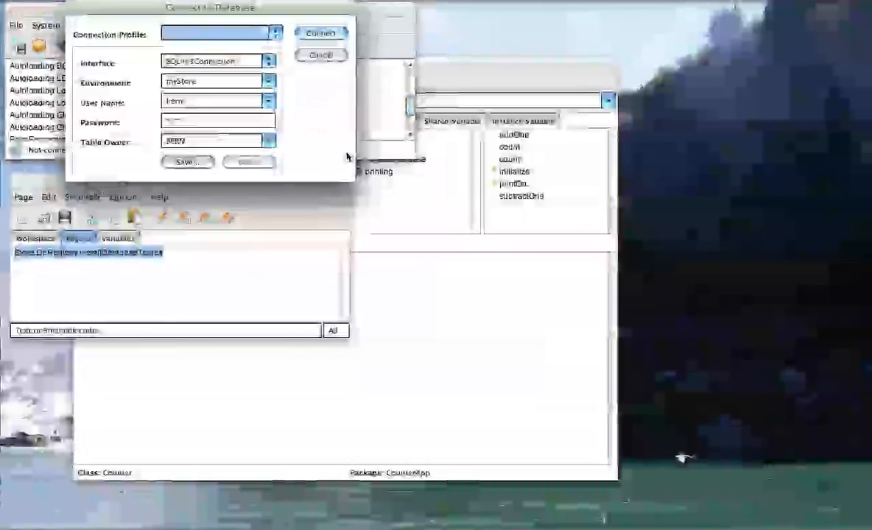
click(335, 54)
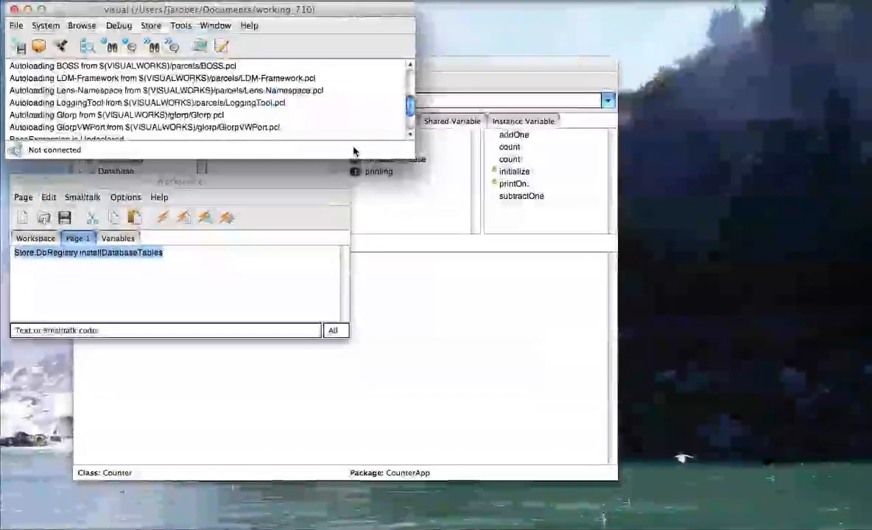
click(353, 151)
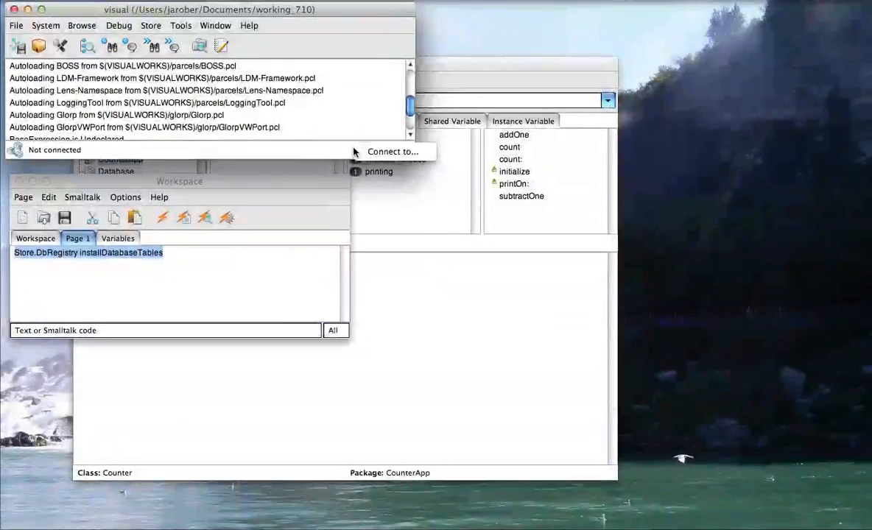
click(150, 25)
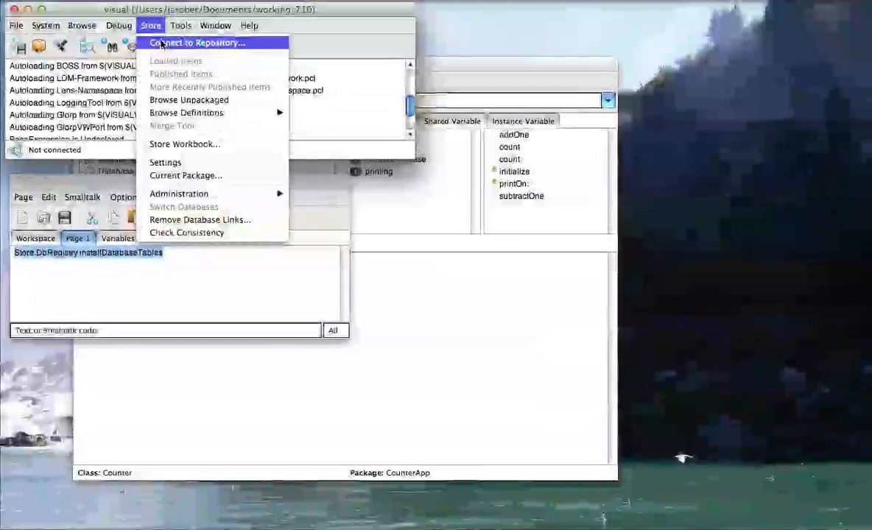
click(161, 43)
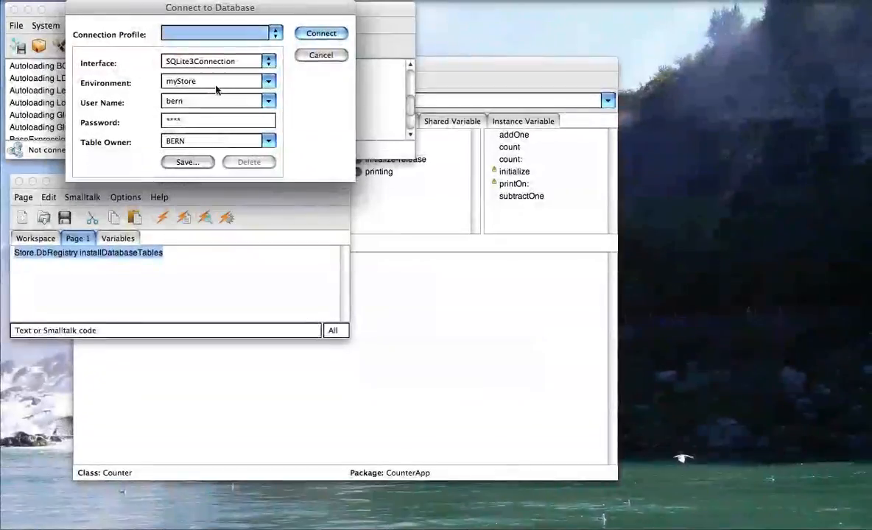
Save the connection settings as profile 'myStore' and connect to the repository.
click(190, 162)
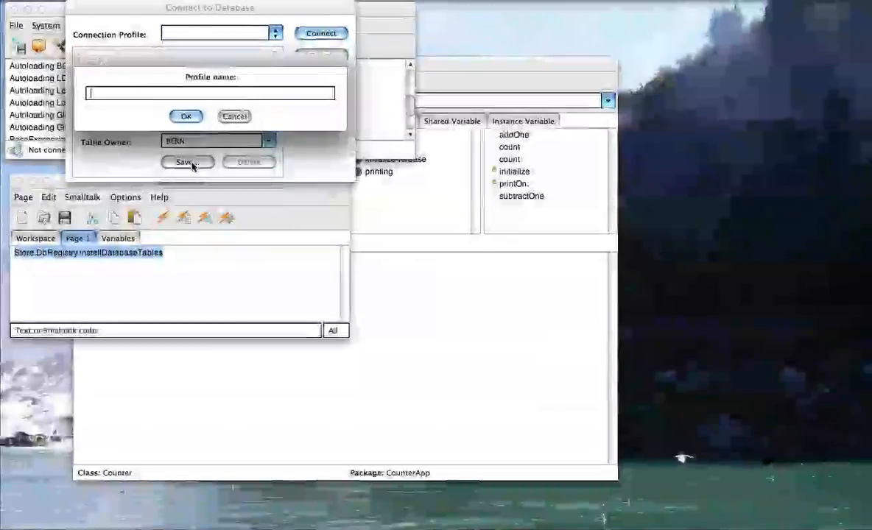
text(myStore)
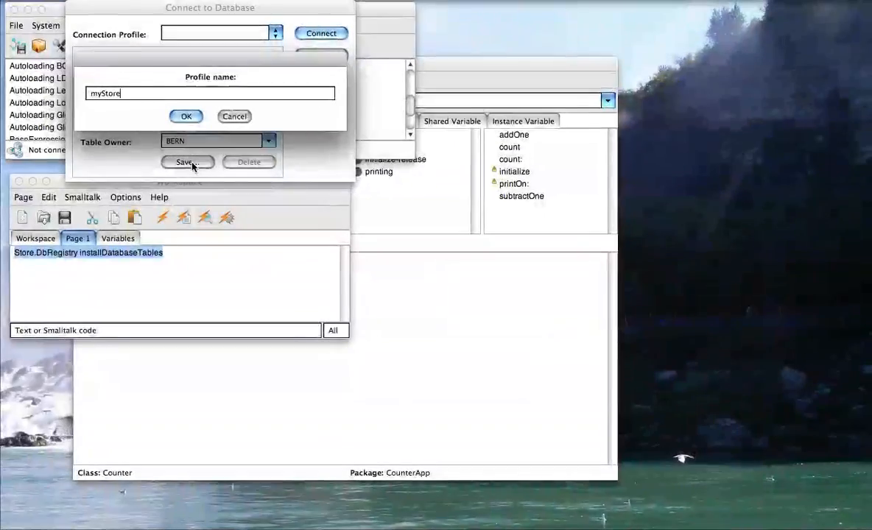
click(187, 117)
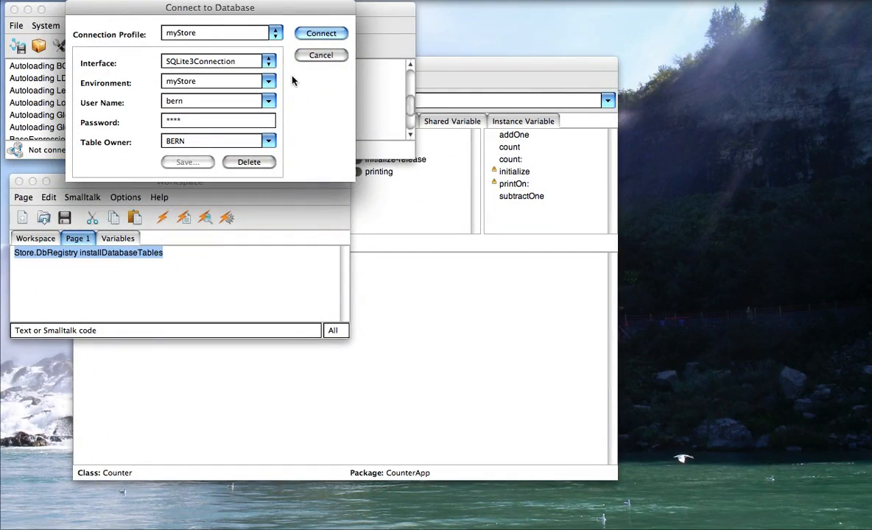
key(Return)
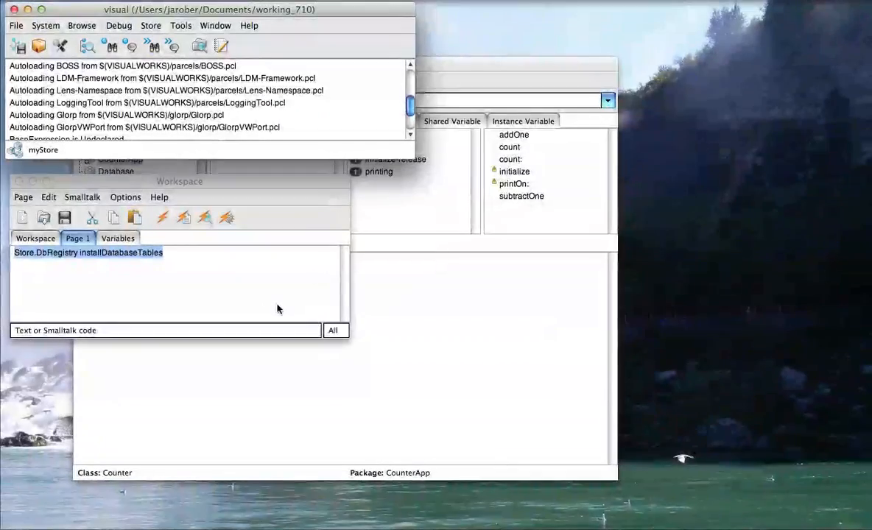